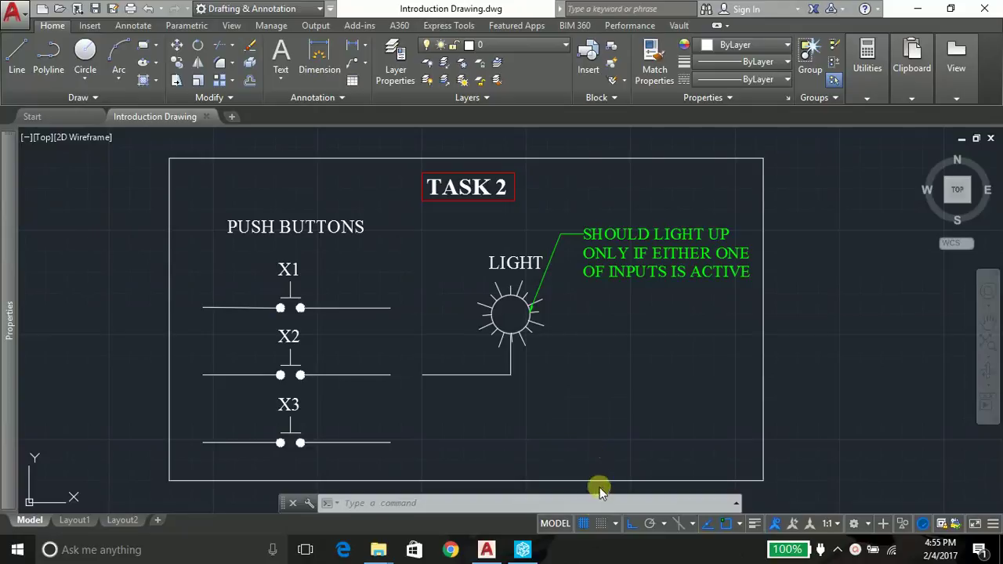
- Switch from the AutoCAD Task 2 drawing to the Unity Pro XL project from the taskbar
left_click(523, 549)
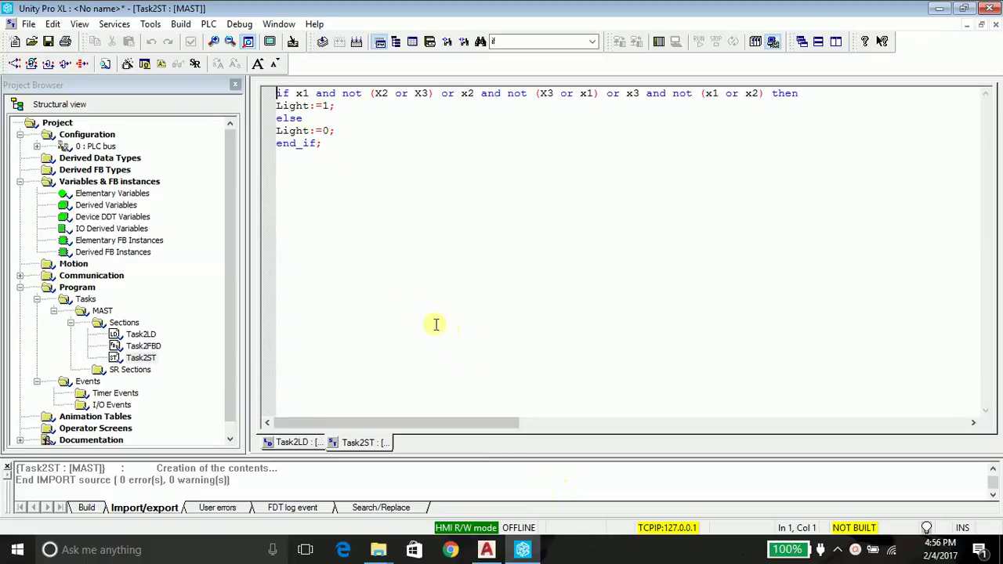
- Create a new Instruction List section named Task2IL in the MAST Sections folder
left_click(199, 323)
right_click(125, 323)
left_click(159, 336)
type("T")
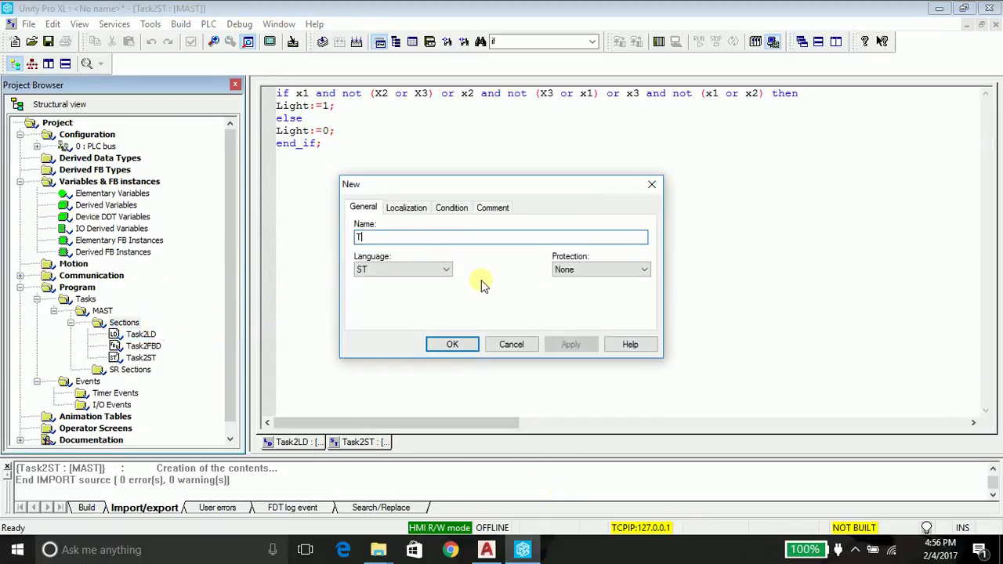
type("ask2")
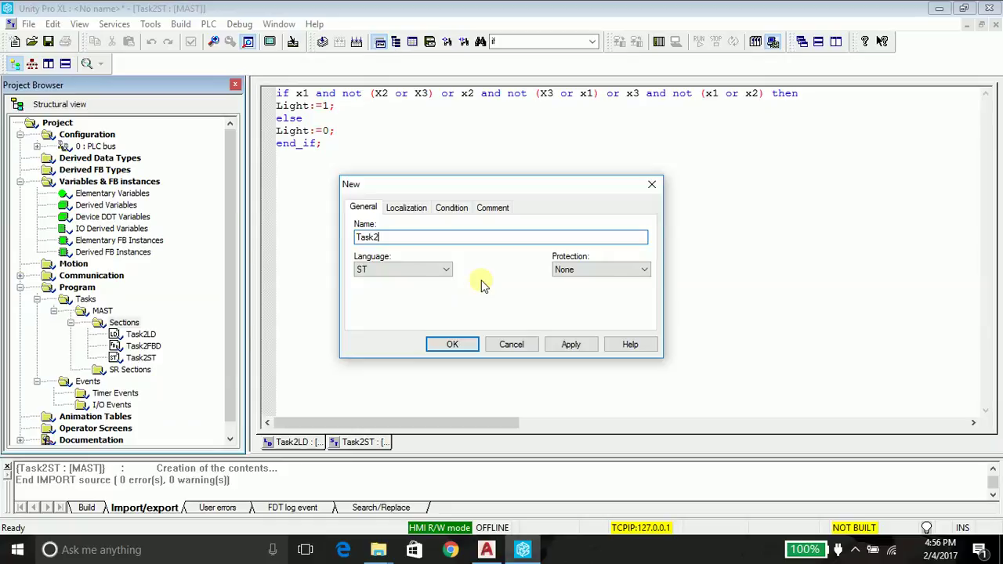
type("IL")
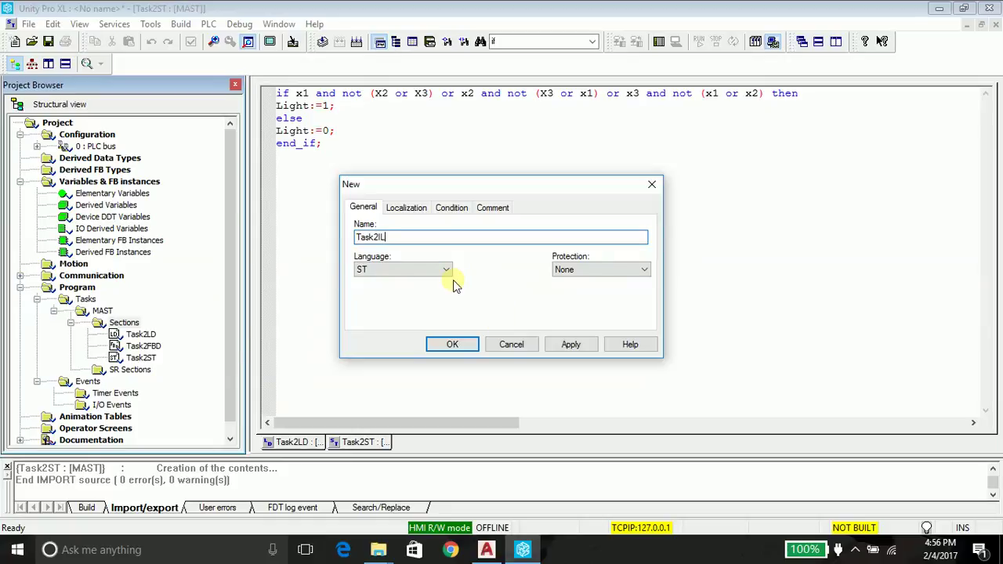
left_click(445, 270)
left_click(443, 295)
left_click(571, 344)
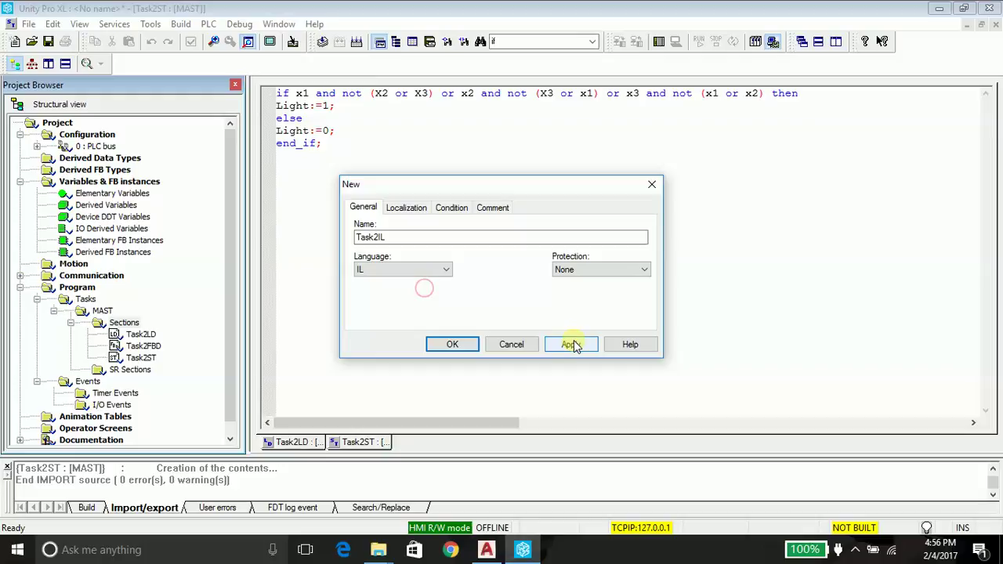
left_click(652, 184)
- Open Task2IL and enter the x1-only term: ld x1, andn x2, andn x3
double_click(162, 369)
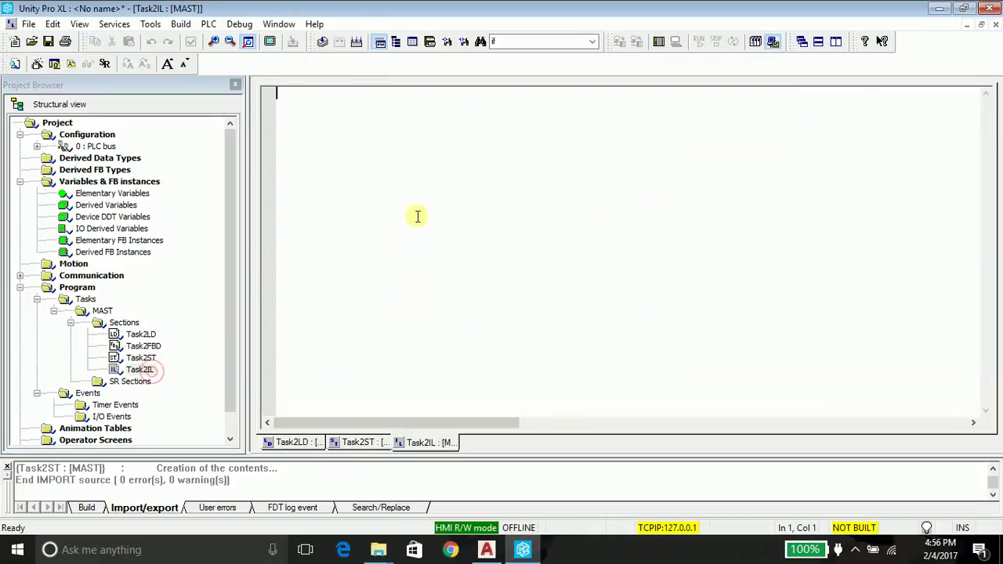
type("ld ")
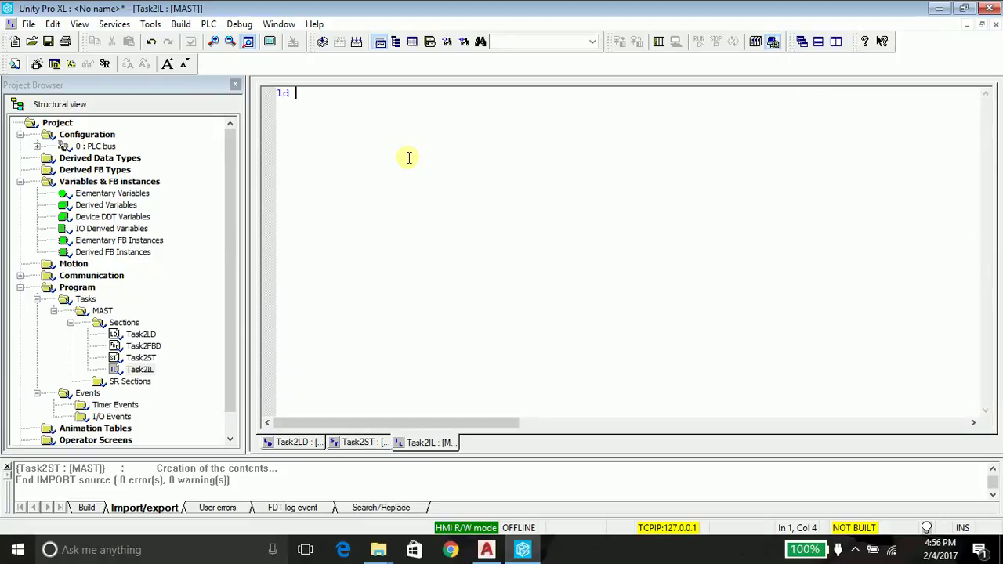
type("x")
type("1")
key("Return")
type("andn")
type("x2")
key("Return")
type("andn ")
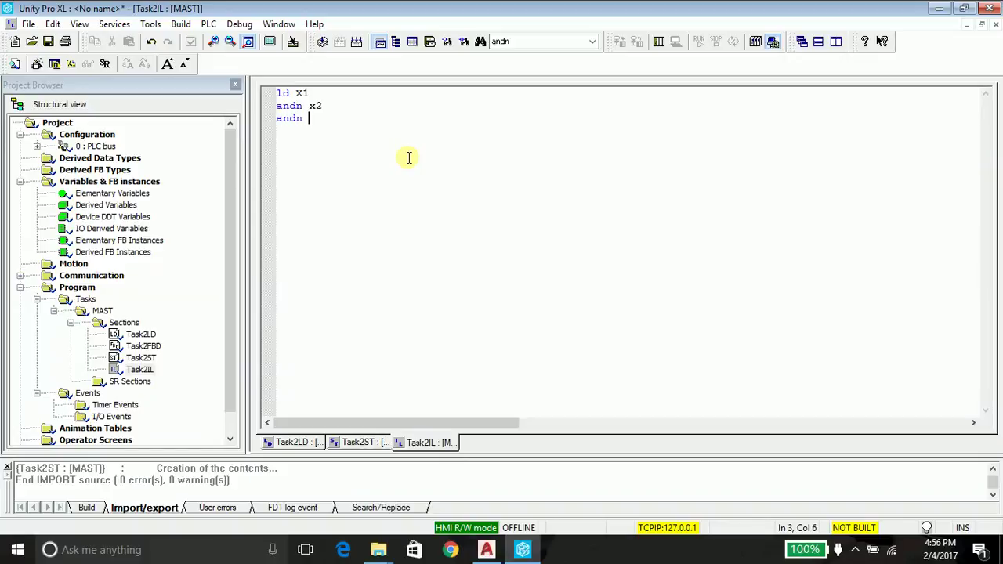
type("x3")
key("Return")
- Add the bracketed x2-only term: or (x2, andn x1, andn x3)
type("or (")
type("x2")
key("Return")
type("and n ")
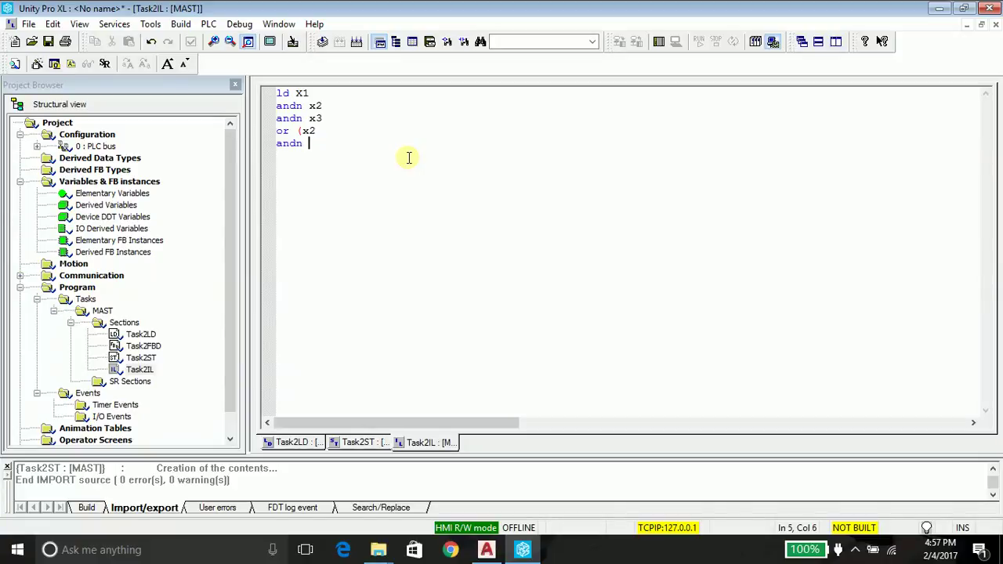
type("x1 and==")
key("BackSpace")
key("BackSpace")
key("BackSpace")
key("BackSpace")
key("BackSpace")
key("Return")
type("and")
key("BackSpace")
type("n")
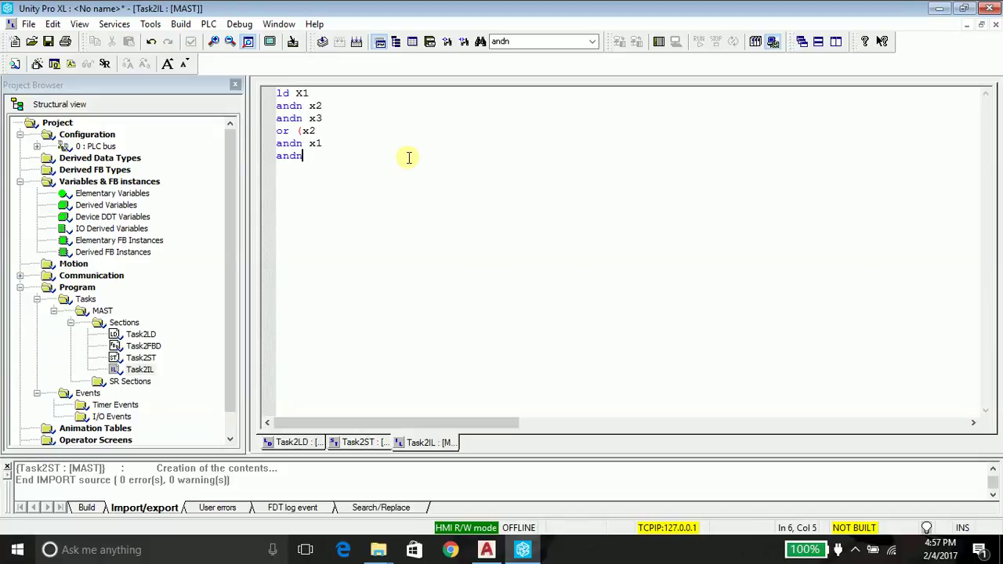
type(" x3")
key("Return")
type(")")
key("Return")
- Add the x3-only group or (x3, andn x2, andn x1) and a final st Light line
type("or ")
type("(")
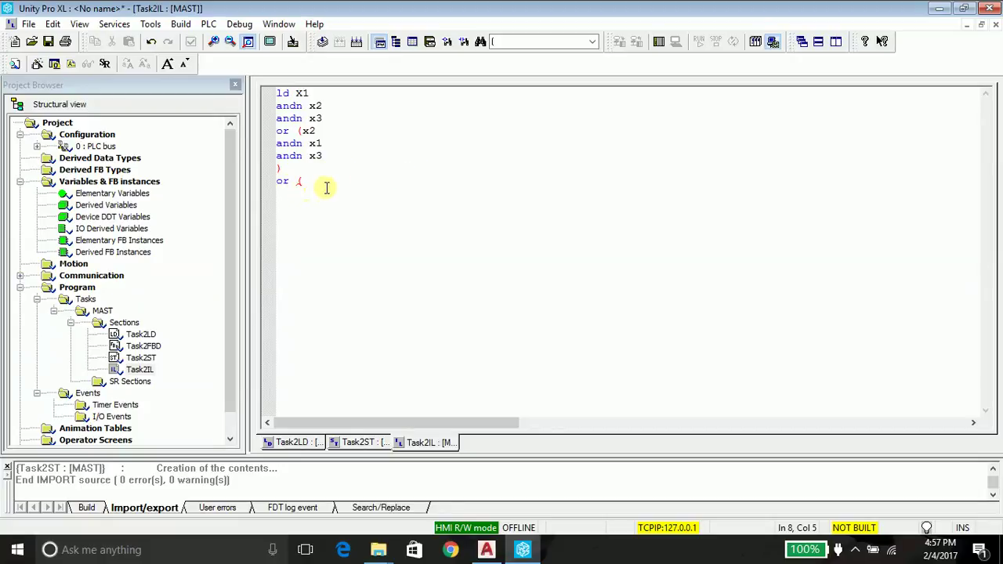
type("x3 ")
type("andn ")
type("x2")
key("Return")
type("andn x")
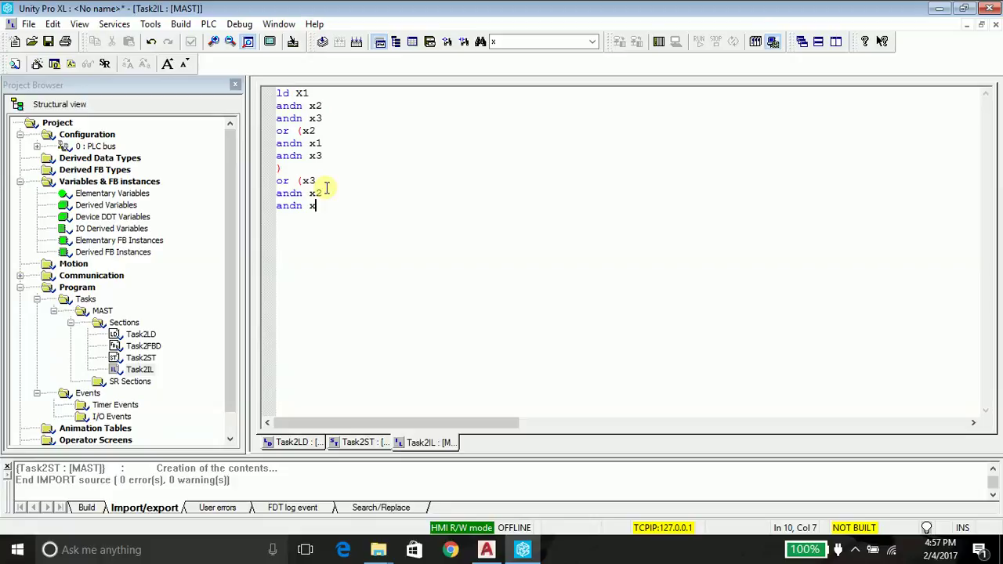
type("1")
key("Return")
type(")")
key("Return")
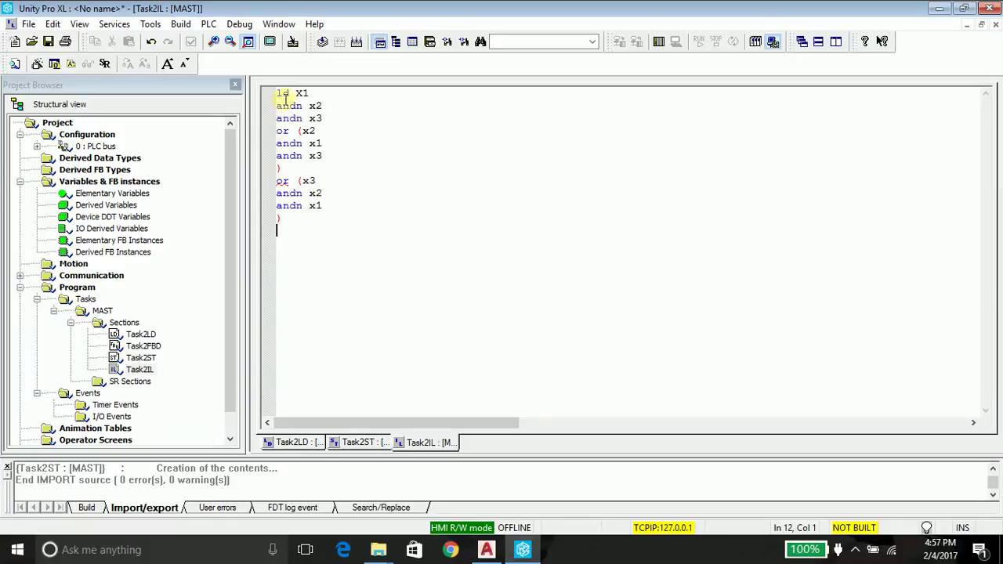
type("st ")
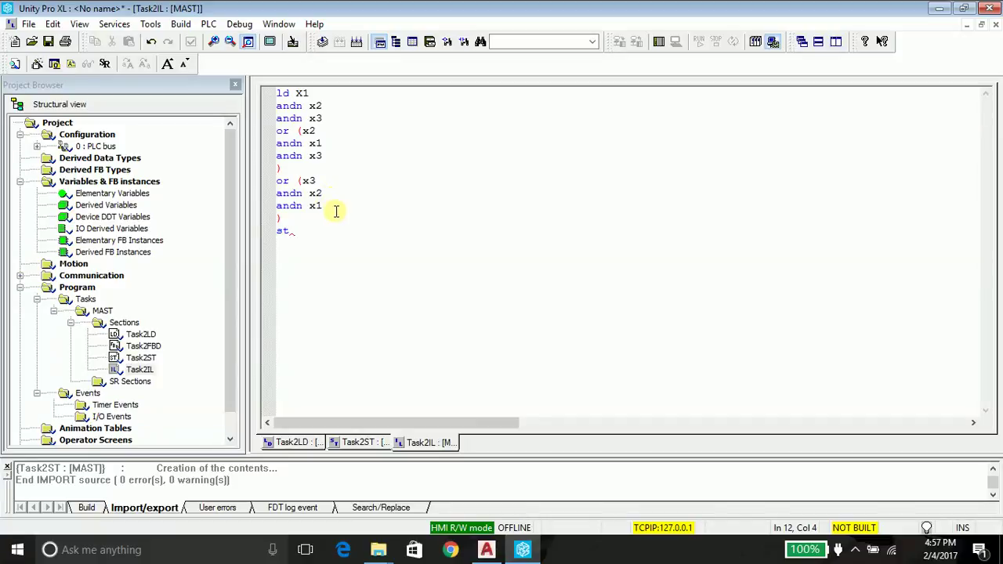
type("Light")
key("BackSpace")
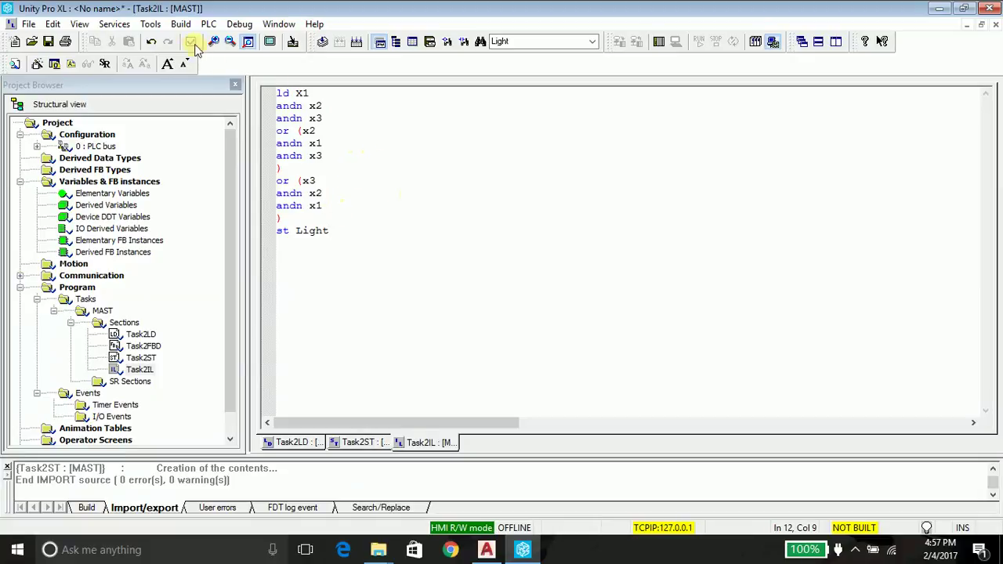
- Rebuild All Project with no errors, then set the address to connect to the simulated PLC
left_click(181, 24)
left_click(216, 92)
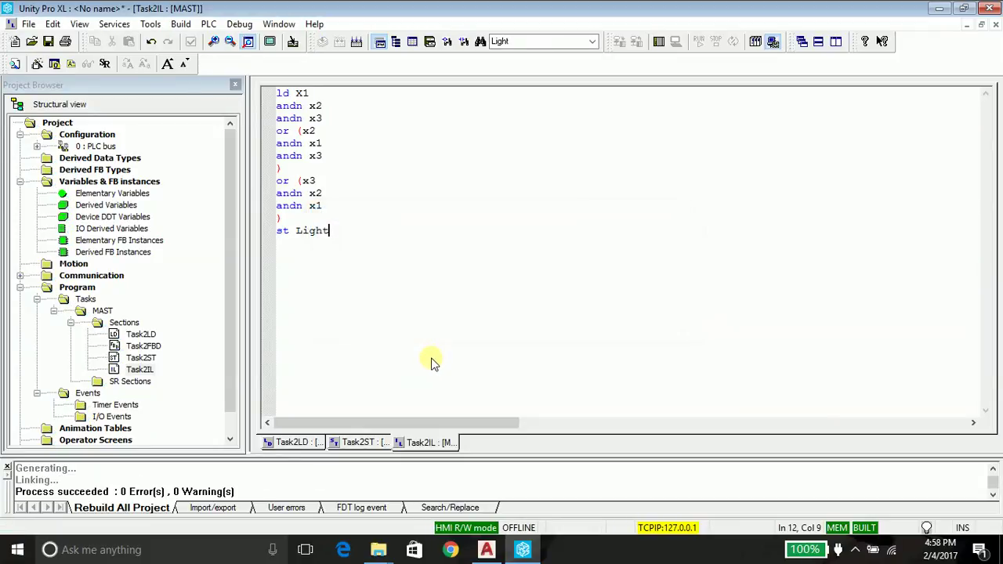
left_click(209, 24)
left_click(241, 57)
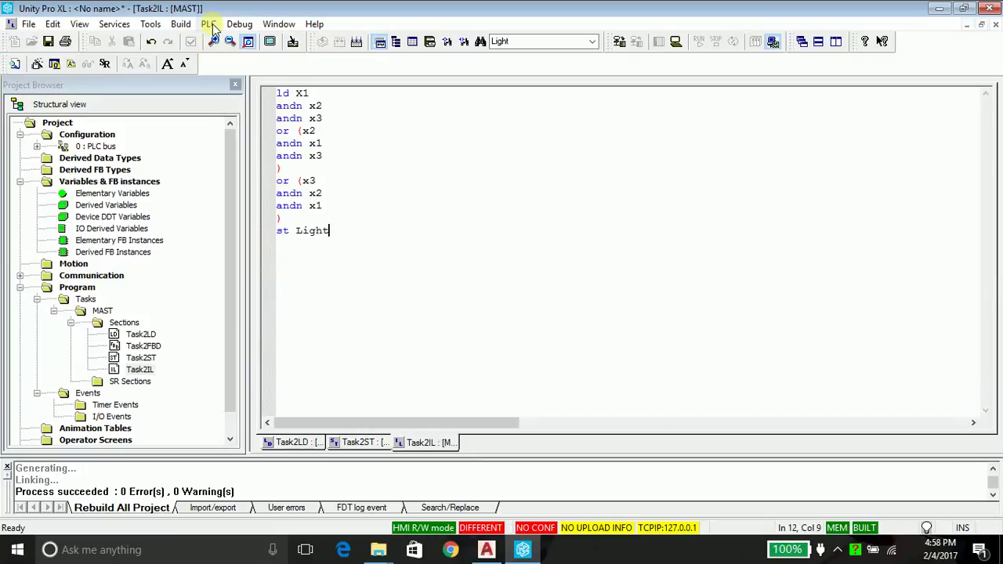
- Transfer the project to the simulated PLC and set it running
left_click(212, 24)
left_click(274, 127)
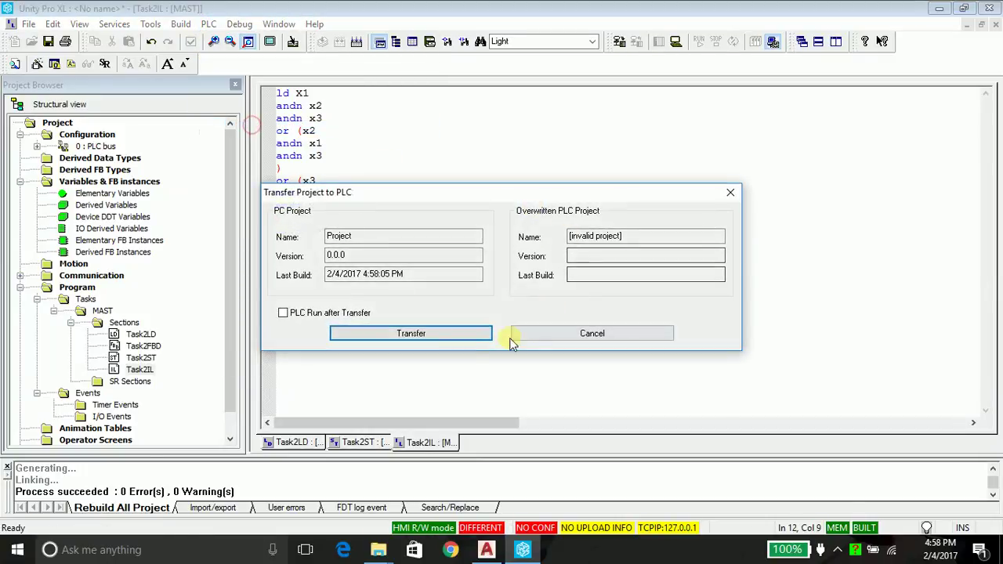
left_click(475, 340)
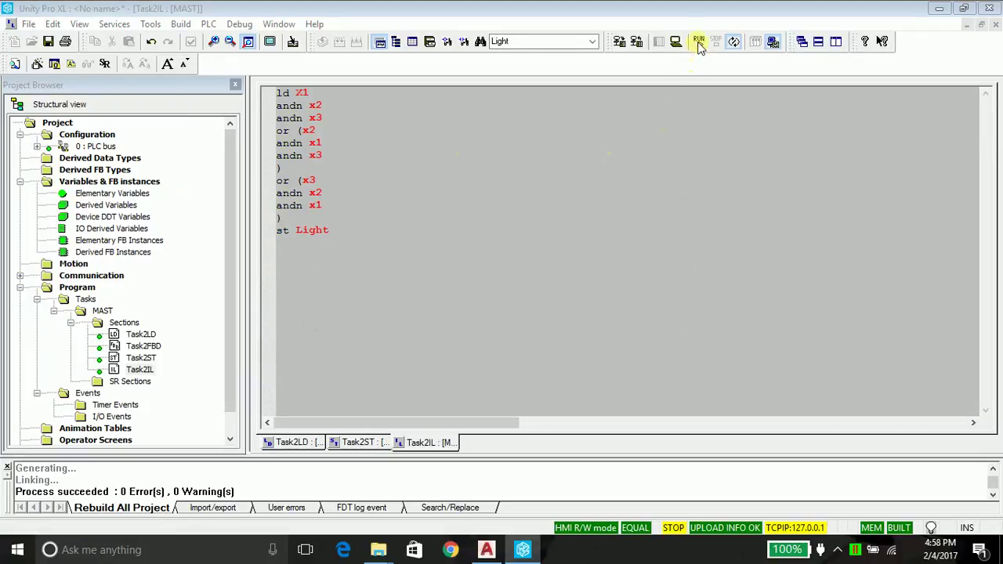
left_click(698, 40)
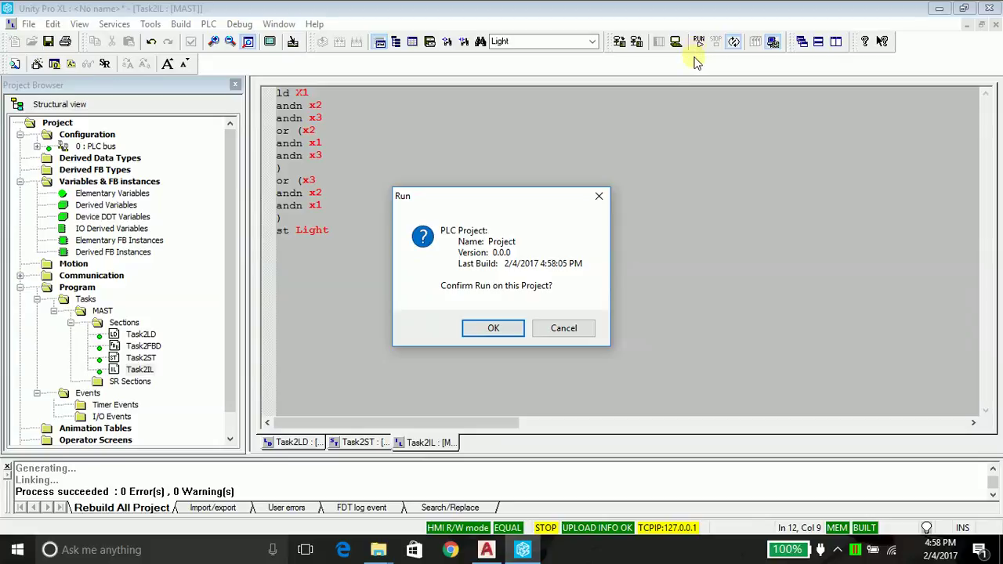
left_click(519, 327)
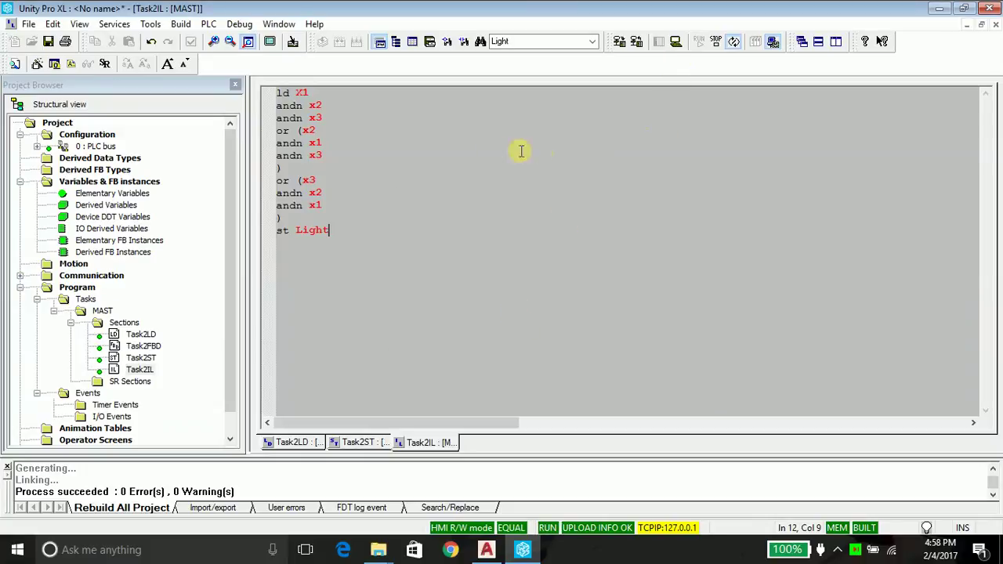
- Set X1 to 1 so Light turns on
right_click(306, 94)
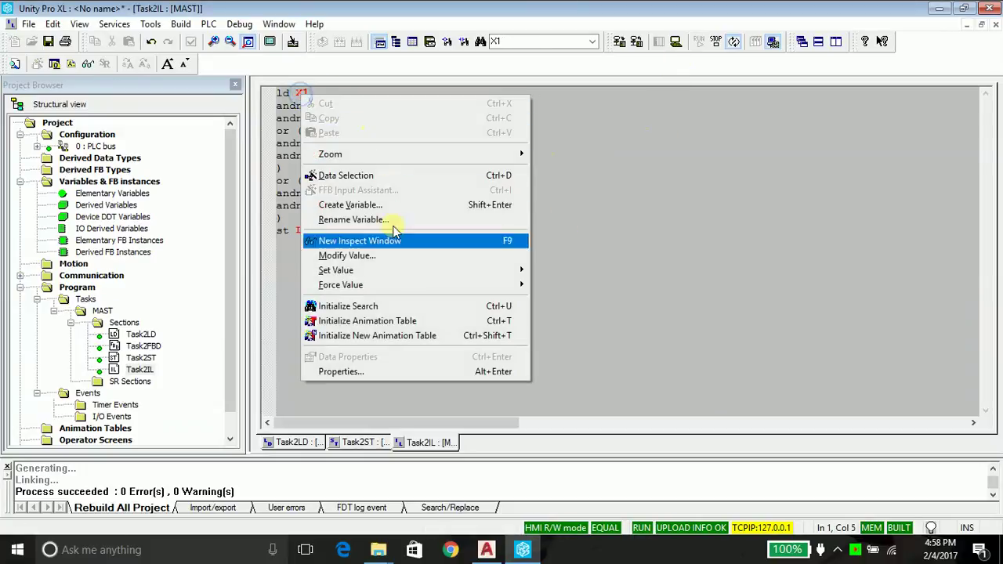
left_click(399, 270)
left_click(562, 271)
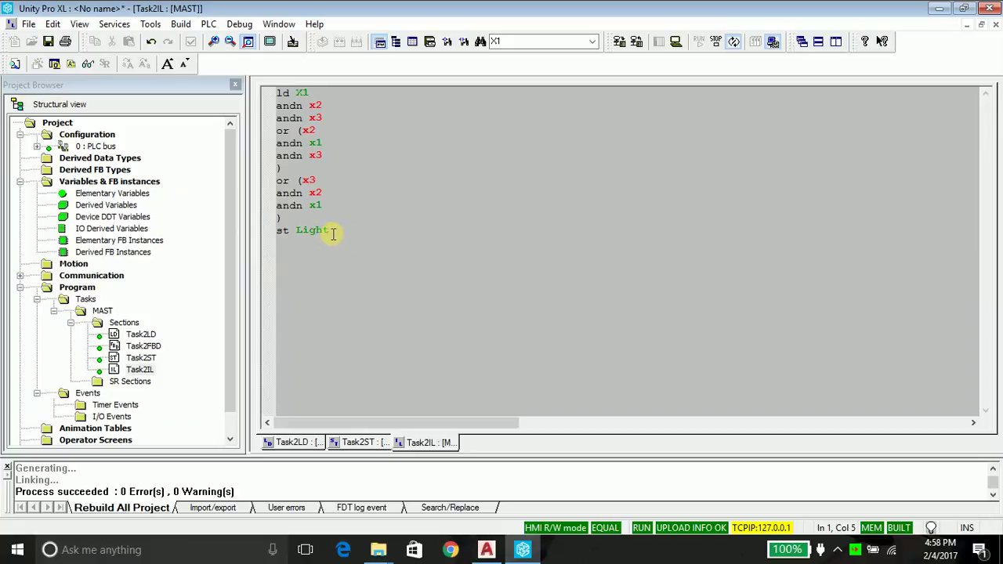
- Also set x2 to 1 and watch Light switch off
right_click(315, 106)
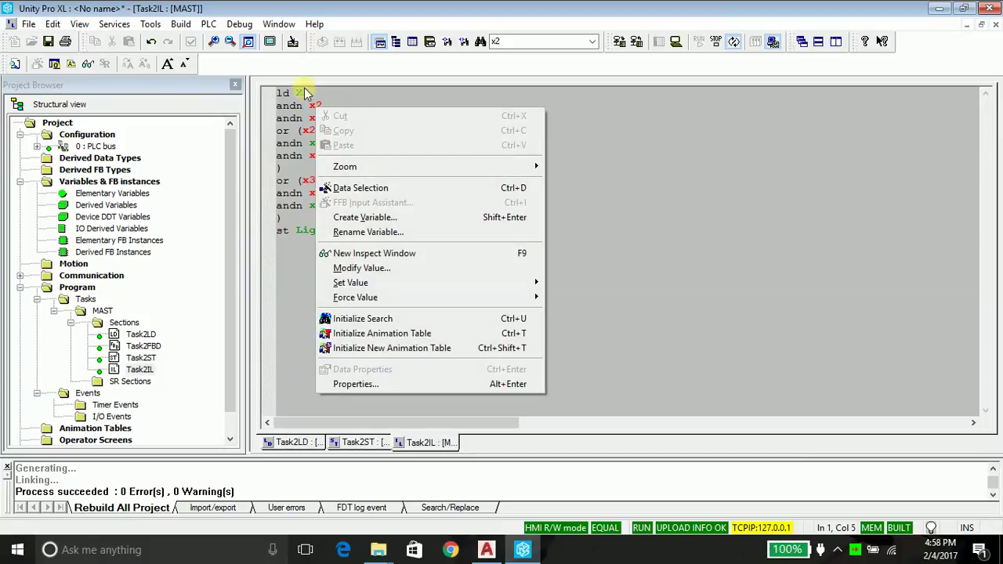
left_click(313, 92)
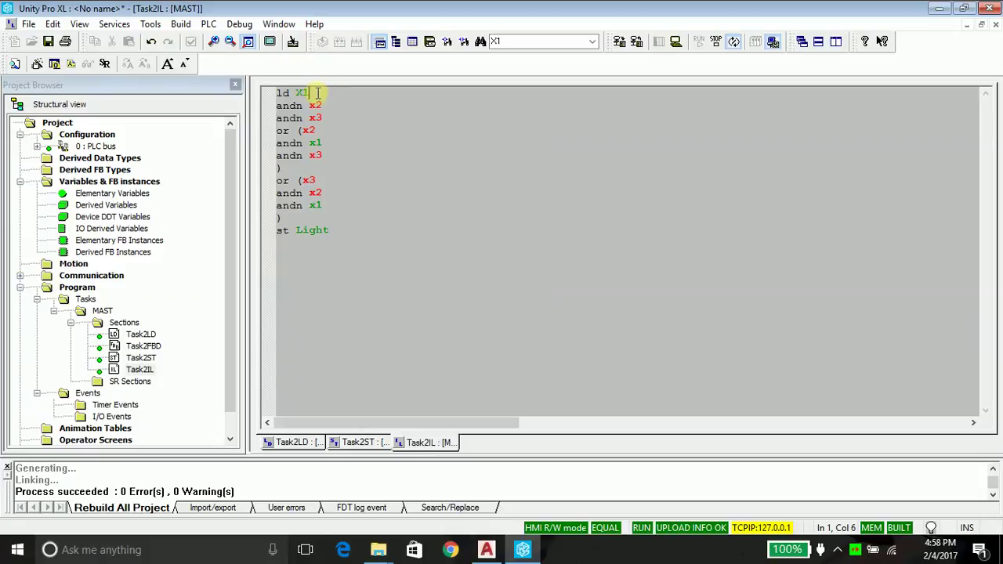
right_click(318, 103)
mouse_move(353, 279)
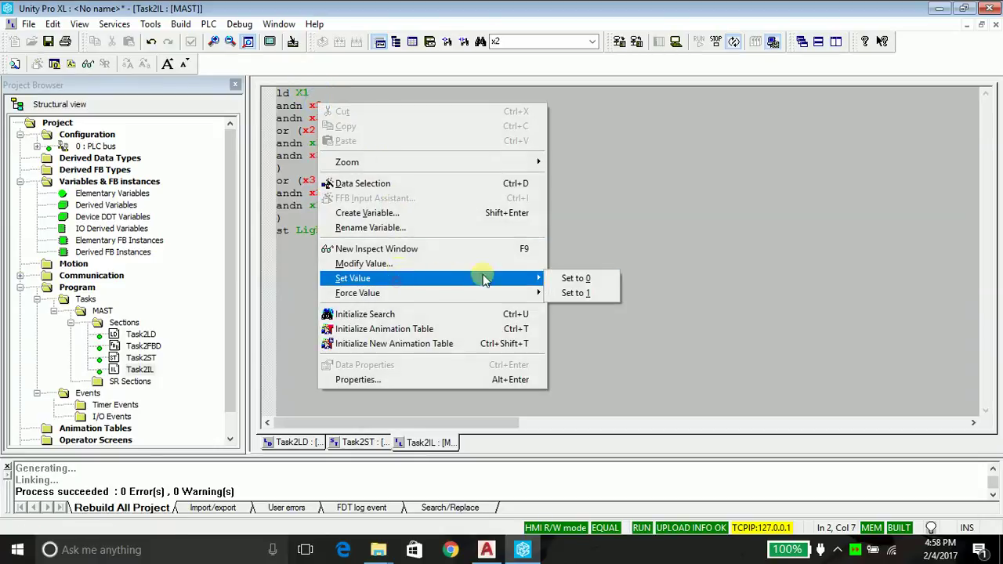
left_click(576, 293)
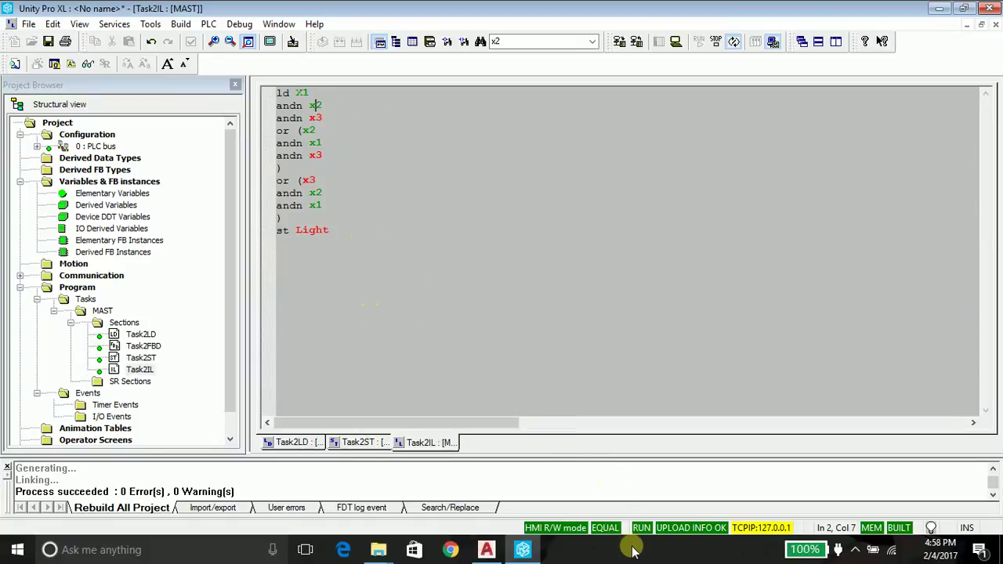
- Open Task2ST from the Project Browser to view its live variable values
double_click(148, 359)
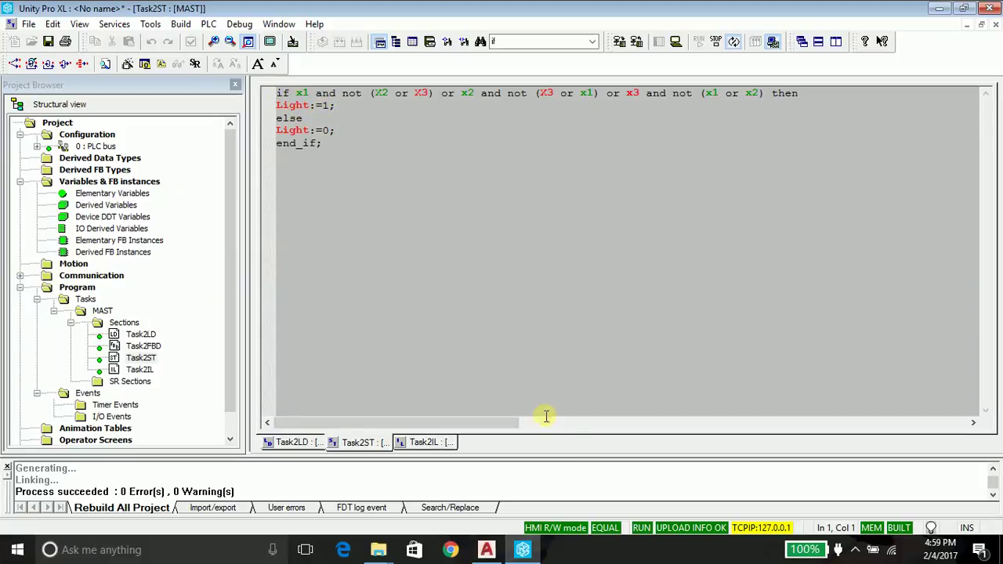
left_click(638, 544)
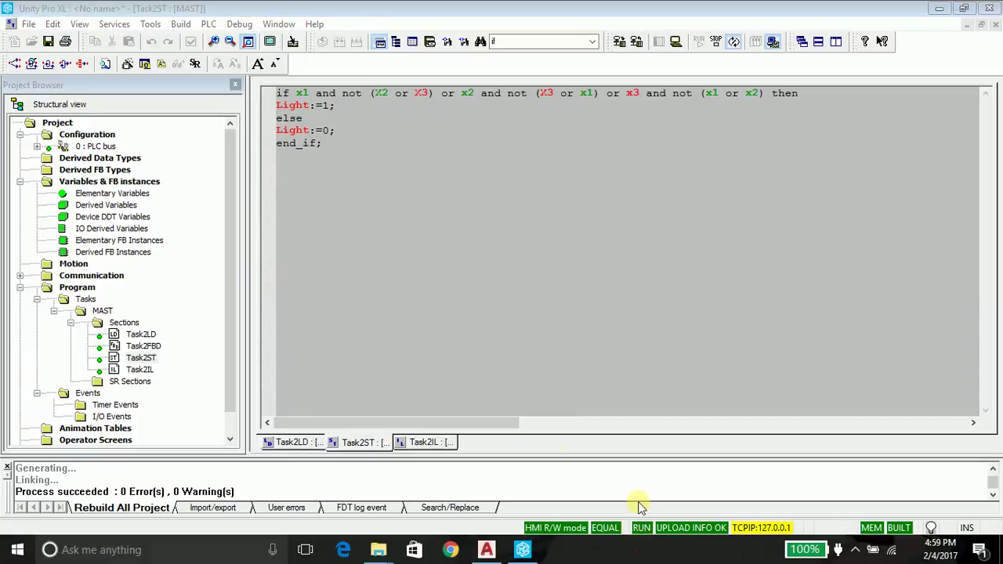